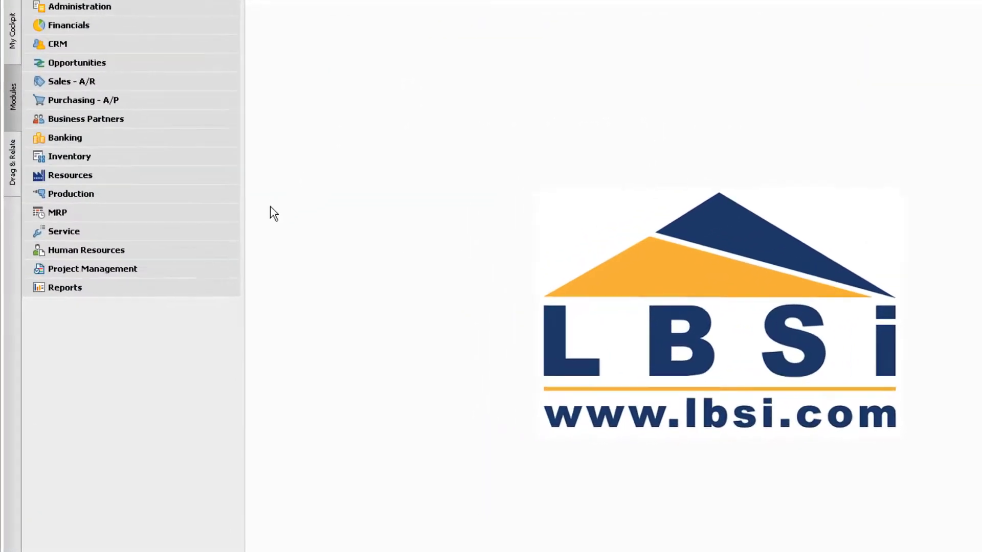
Start a new service call for business partner Maxi-Teq (C20000)
click(193, 236)
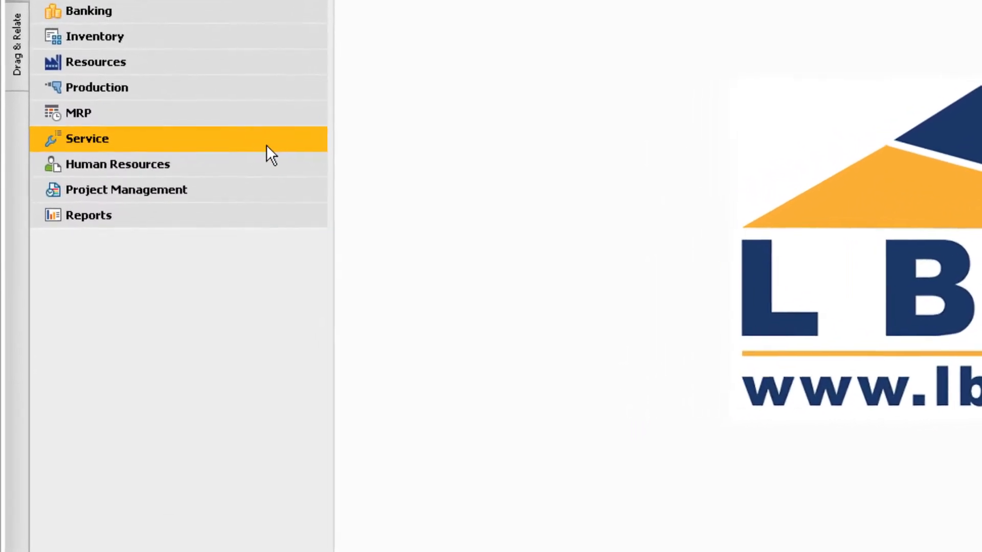
click(193, 251)
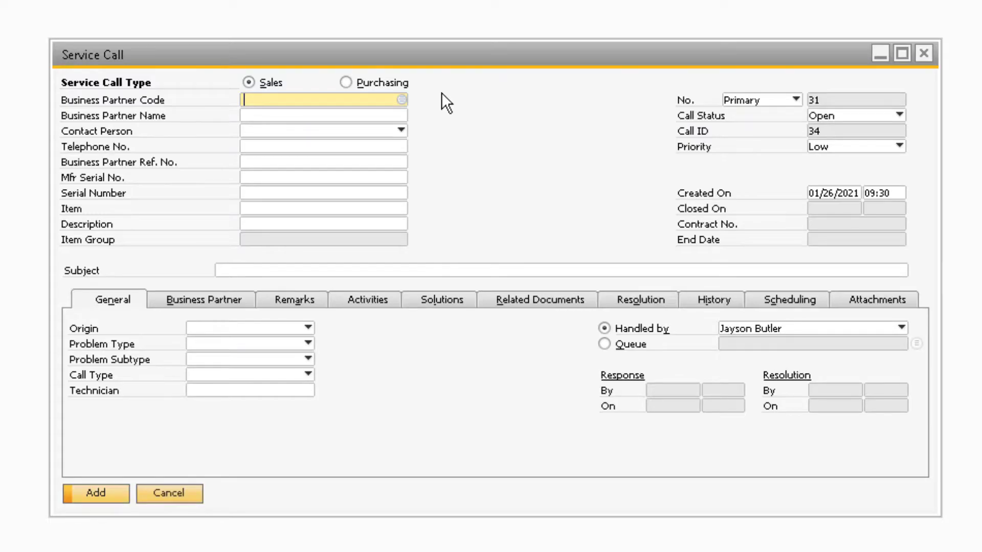
click(402, 99)
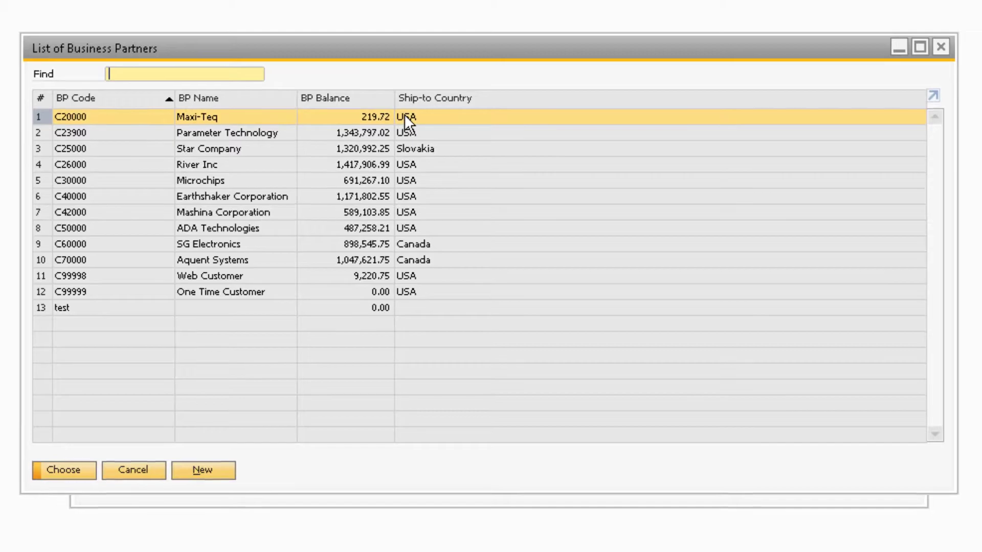
double_click(404, 115)
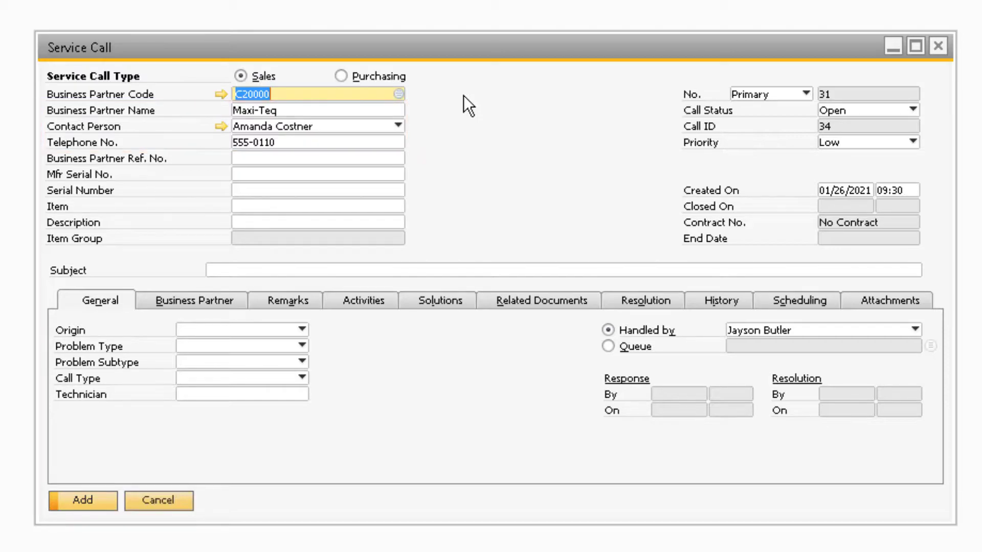
Enter serial number 550014 to fill item A00006, then add service call 31
click(391, 191)
text(550014)
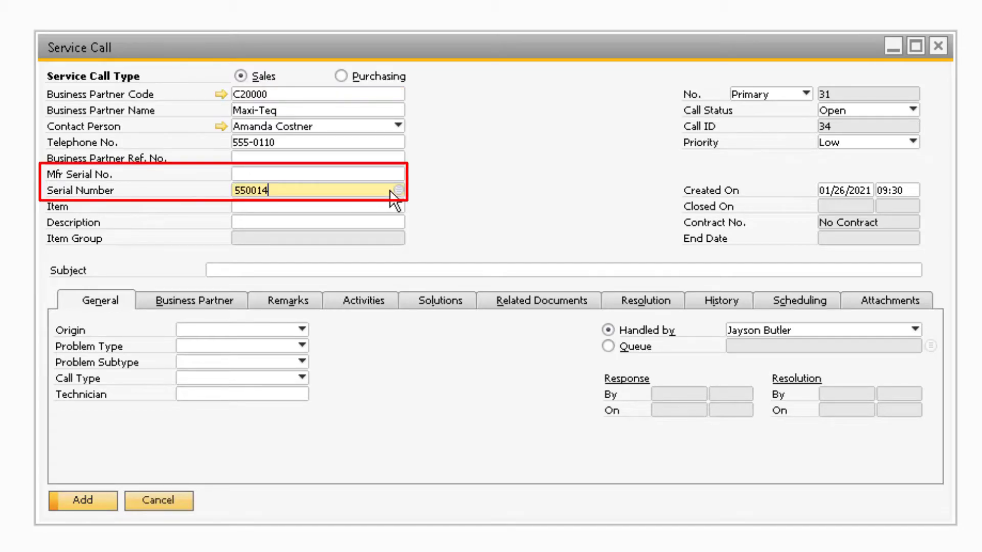
key(Tab)
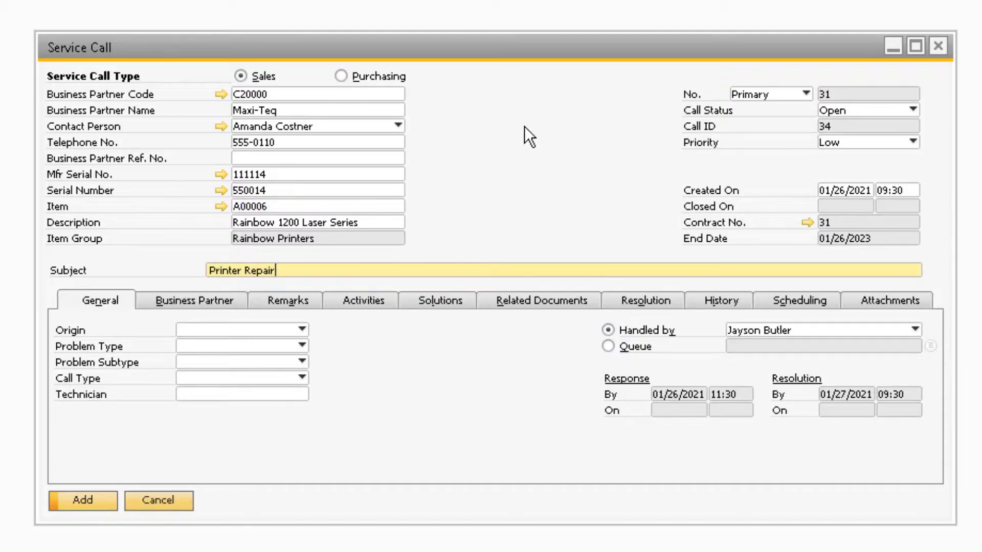
click(87, 498)
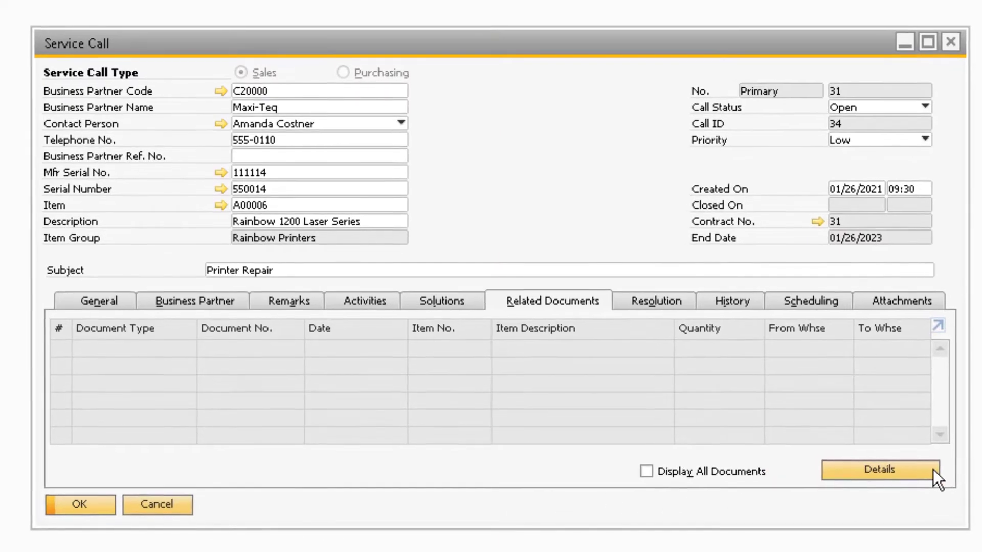
From the call's related documents details, create a new document of type Return Request
click(924, 468)
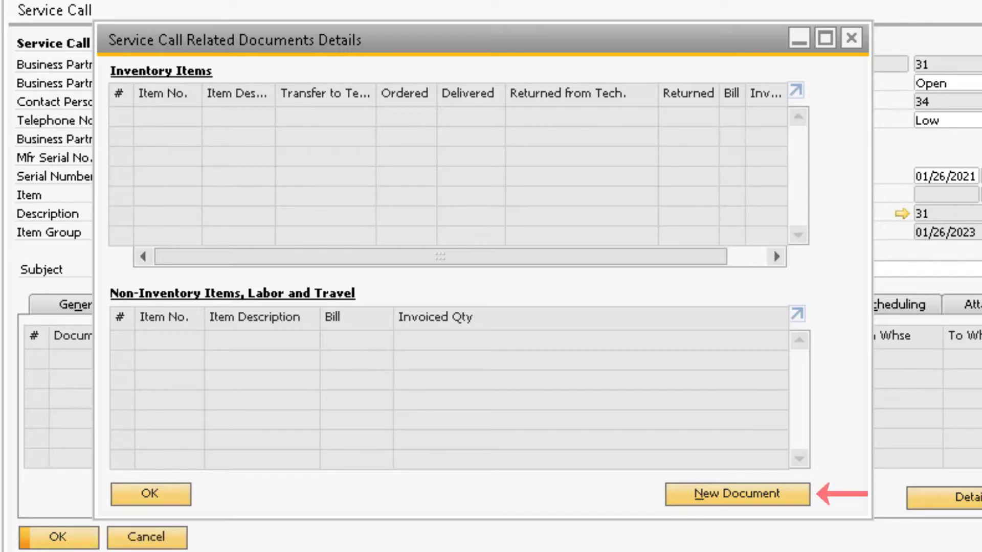
click(793, 495)
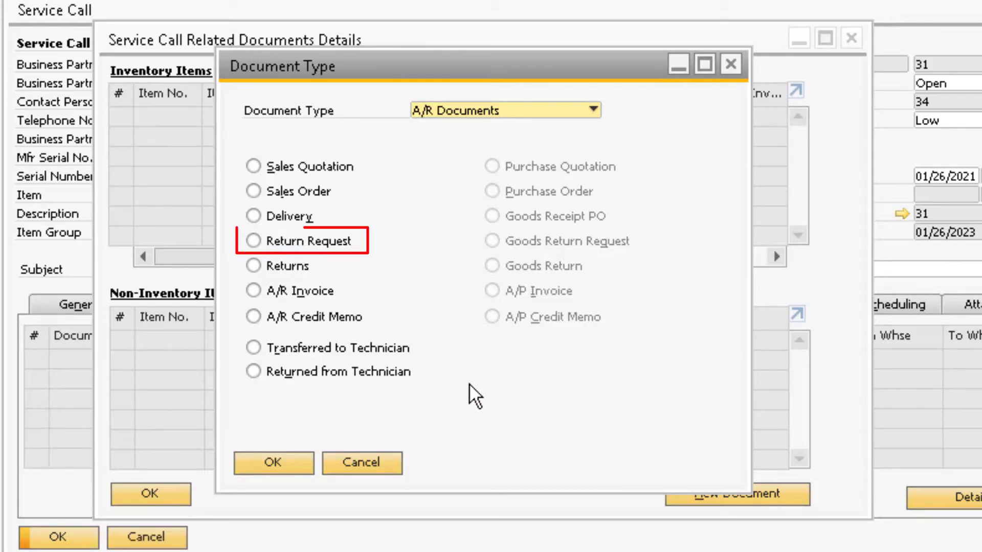
click(254, 241)
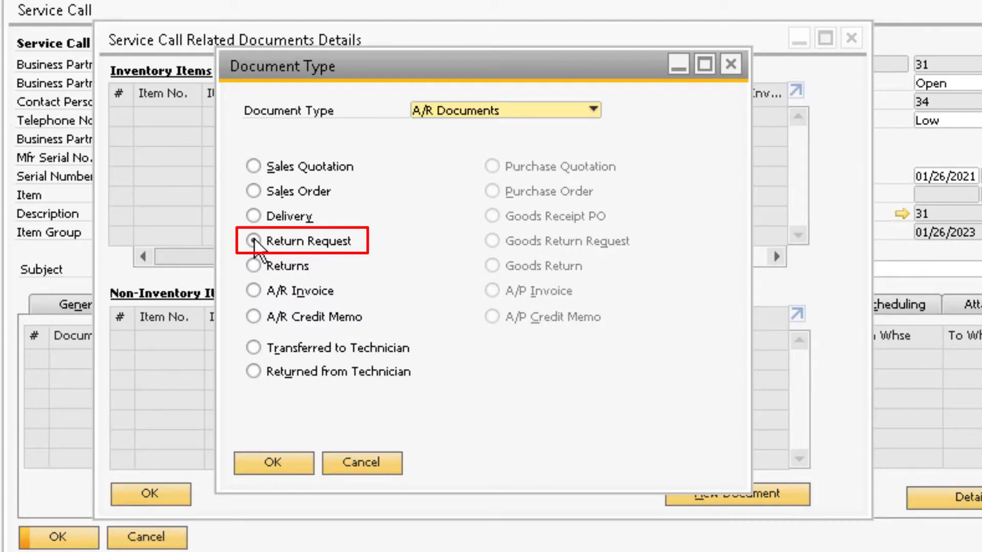
Open Return Request 7 and draw item A00006 at $600 from delivery 1181
click(310, 470)
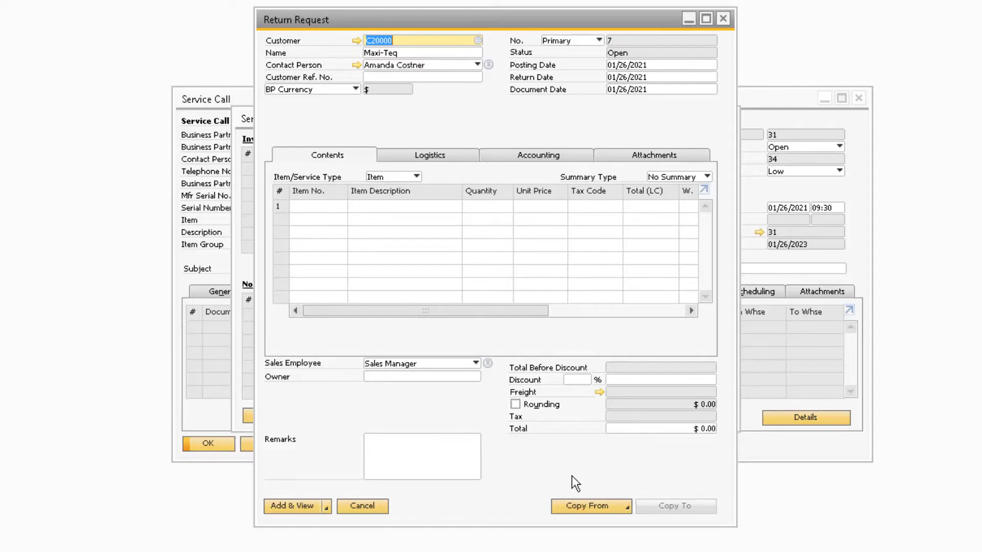
click(595, 505)
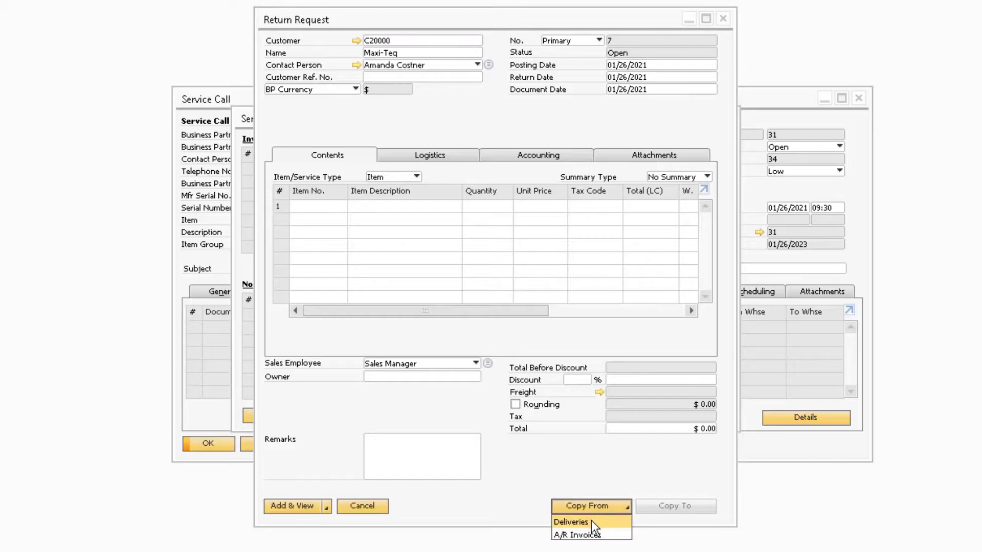
click(602, 523)
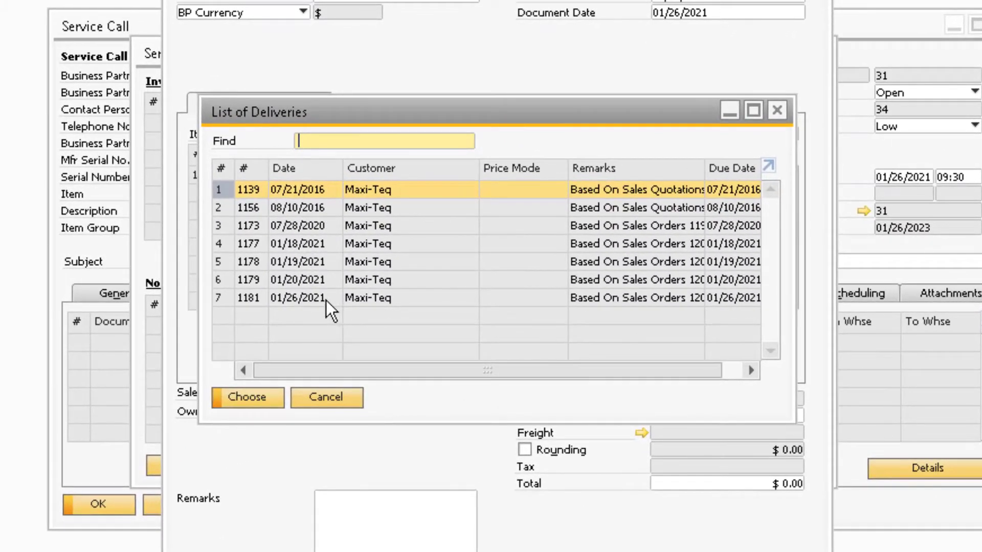
double_click(326, 300)
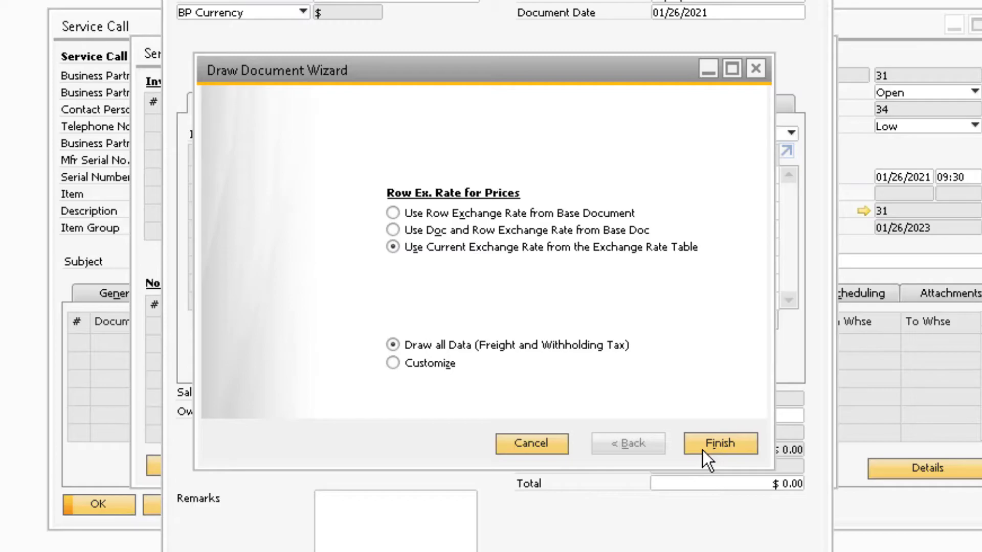
click(703, 450)
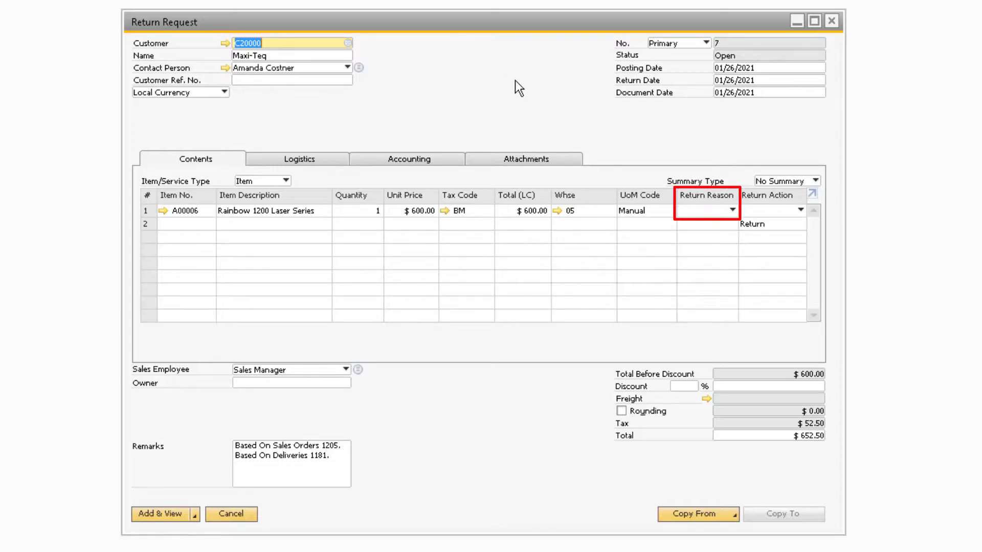
Set row 1's return reason to Damaged and its return action to Repair
click(730, 210)
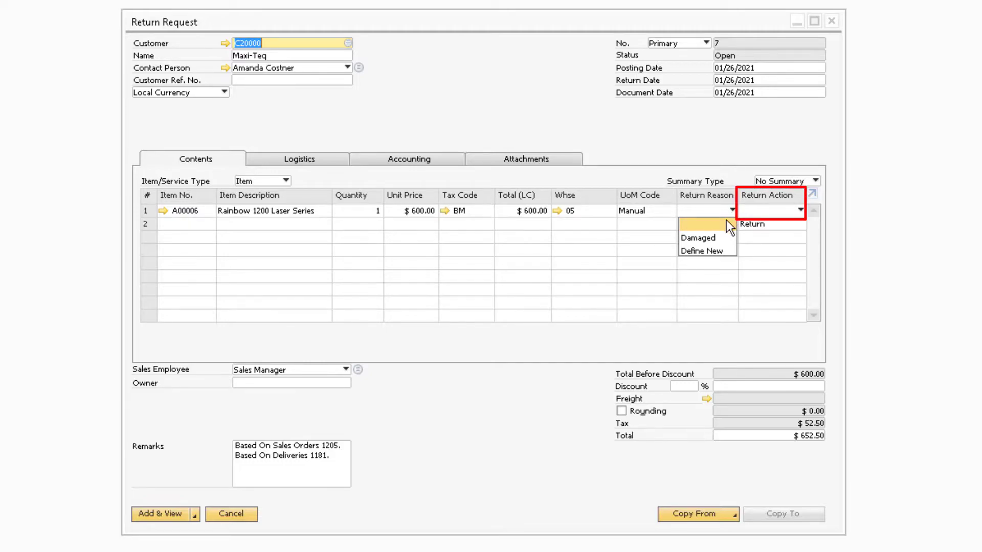
click(719, 239)
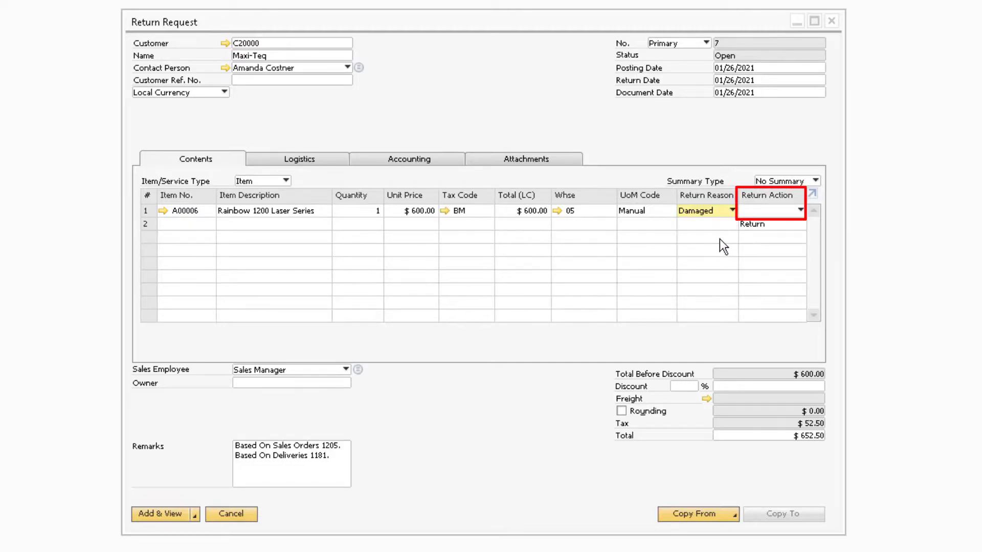
click(801, 212)
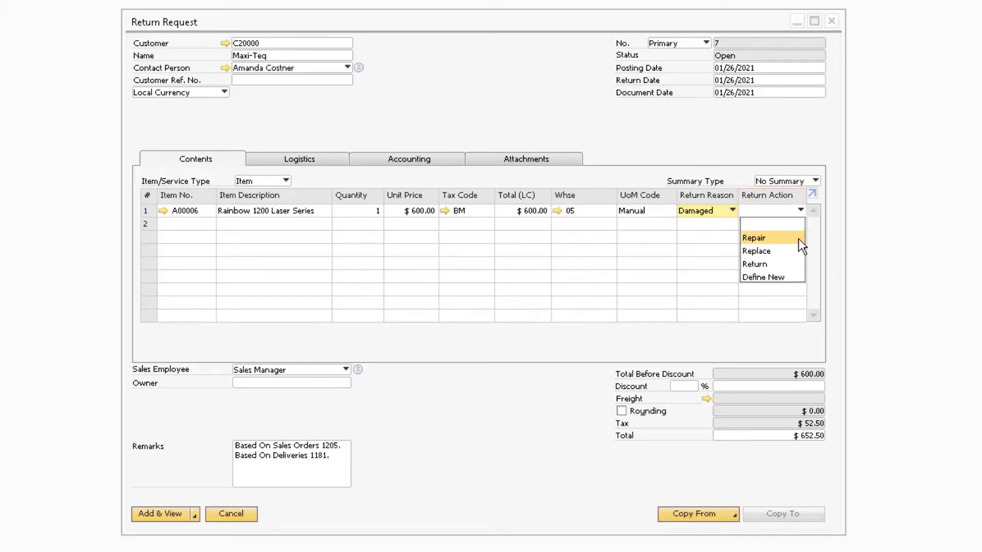
click(799, 238)
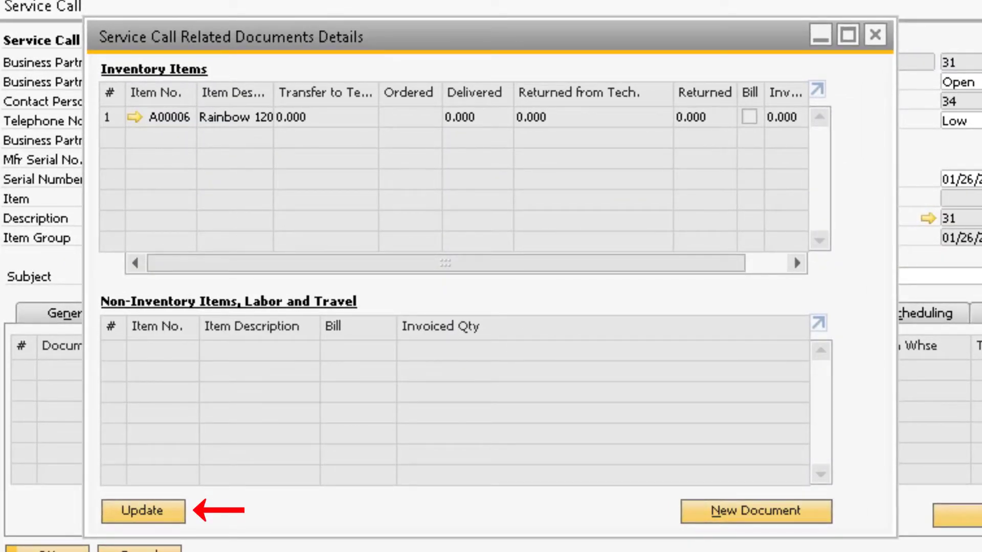
Apply Return Request 7 to the related documents and update service call 31
click(170, 506)
click(171, 506)
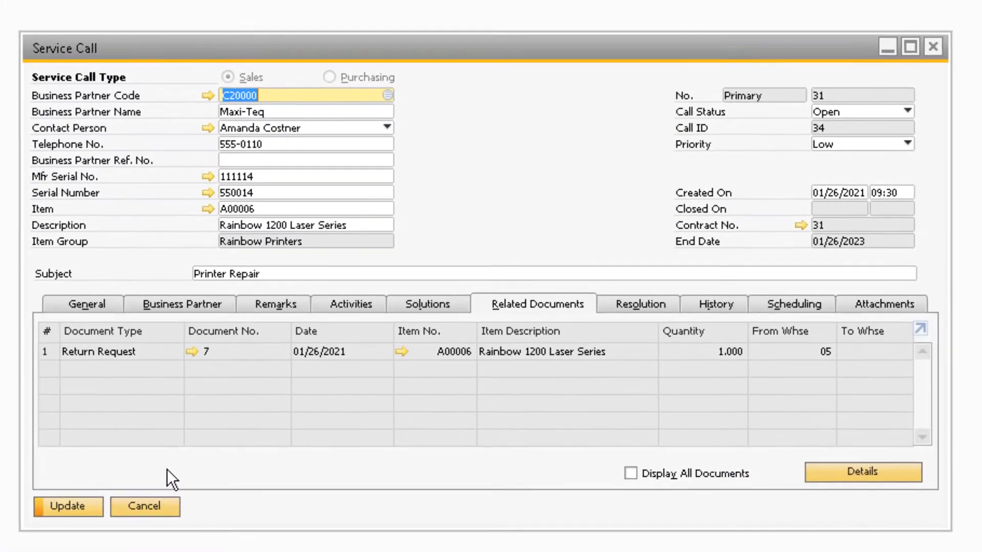
click(94, 504)
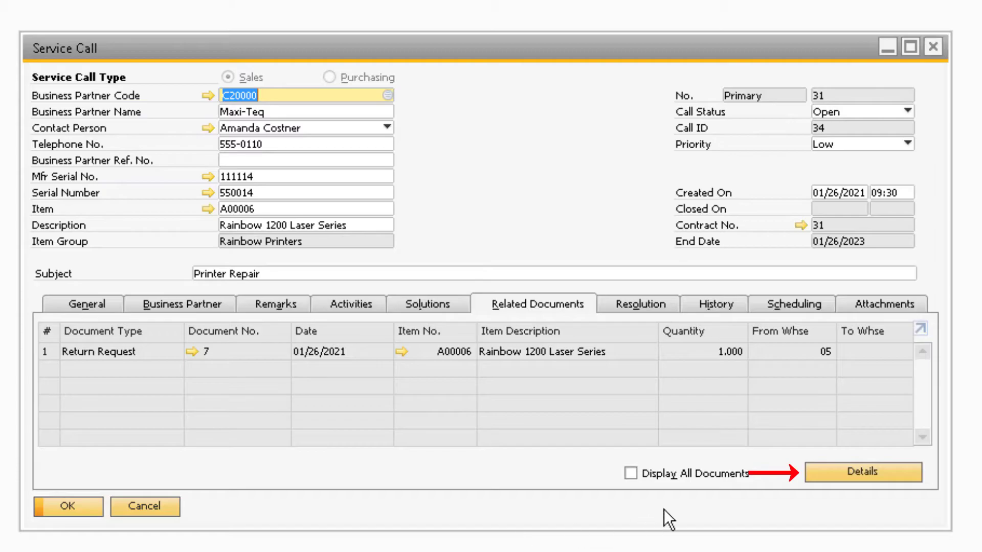
Create a new Returns document, number 23, linked to the service call
click(894, 471)
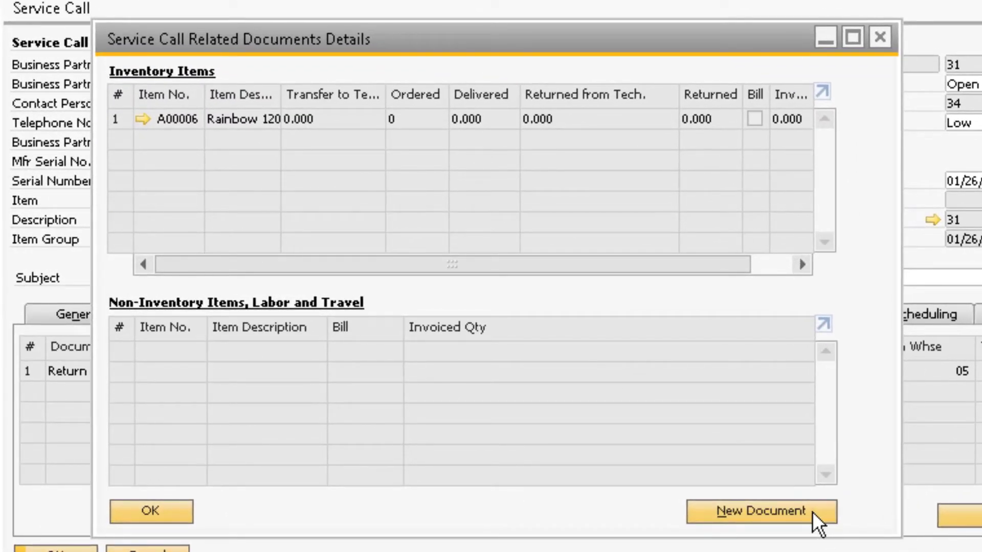
click(812, 512)
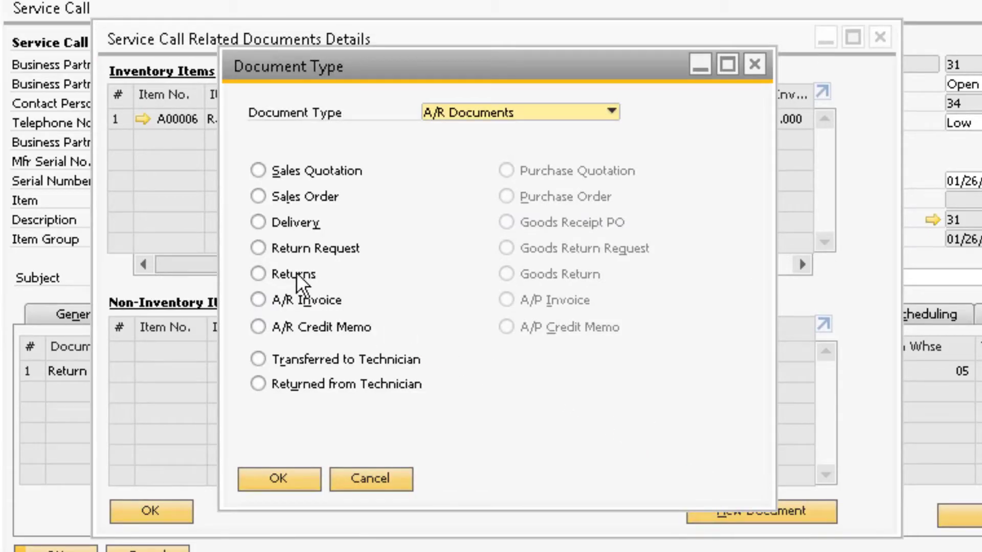
click(261, 273)
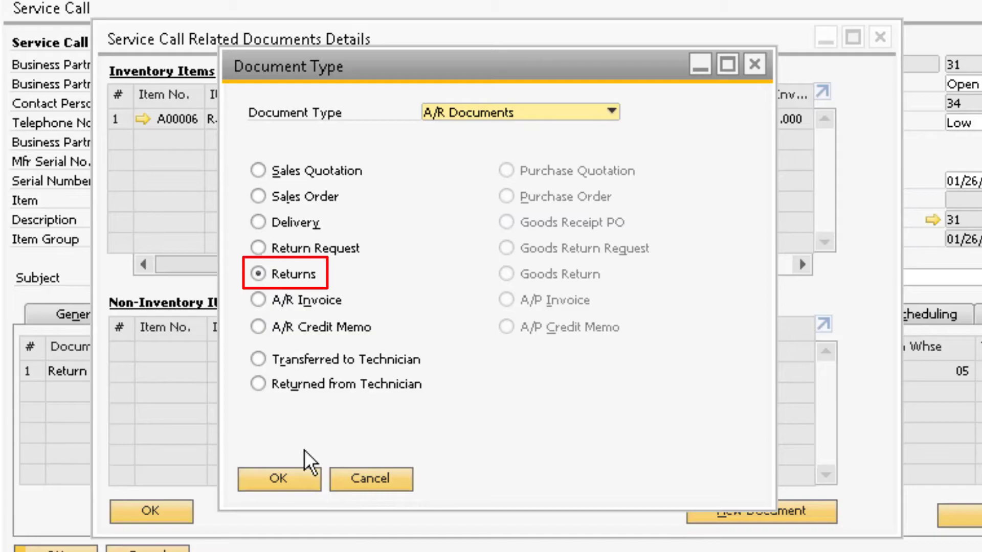
click(299, 478)
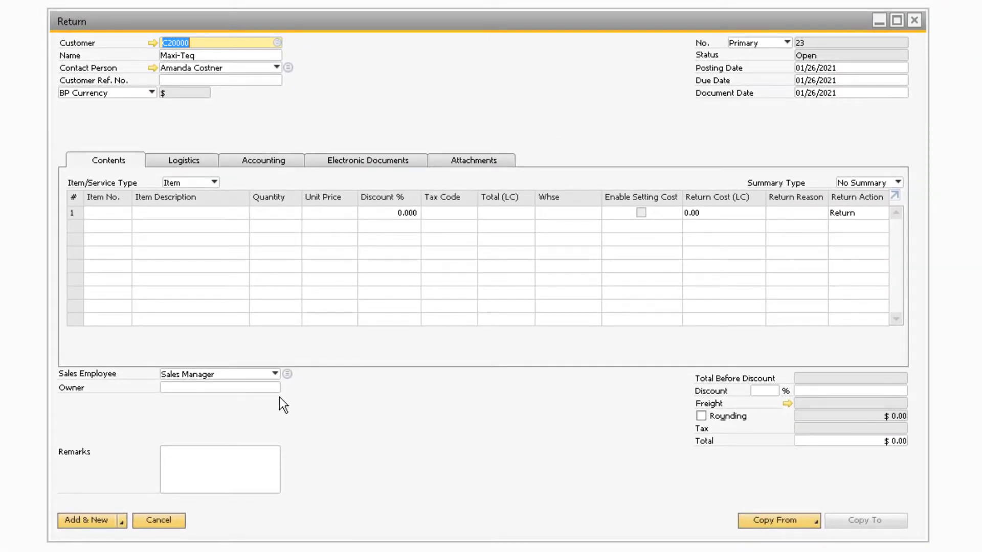
Draw the Rainbow 1200 Laser Series line into return 23 from Return Request 7
click(810, 520)
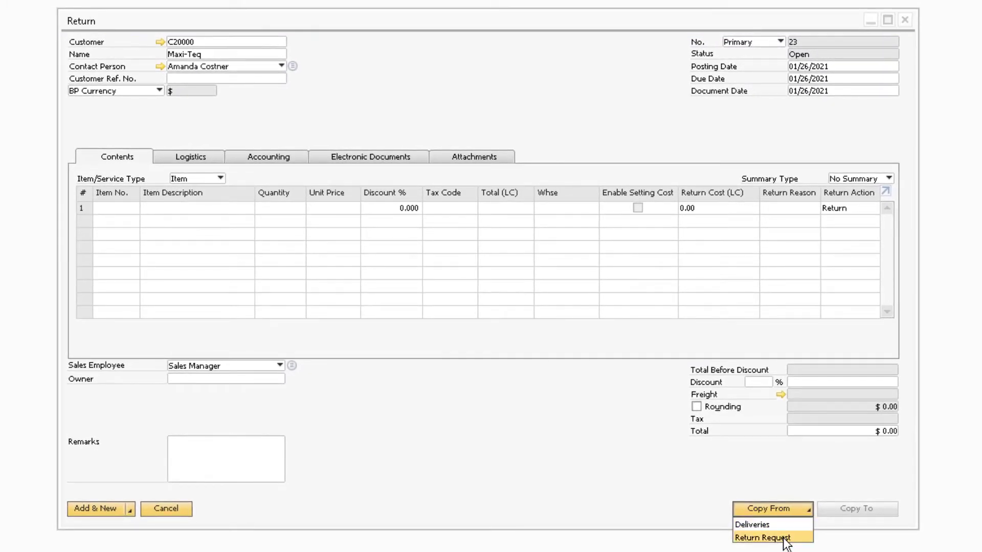
click(785, 538)
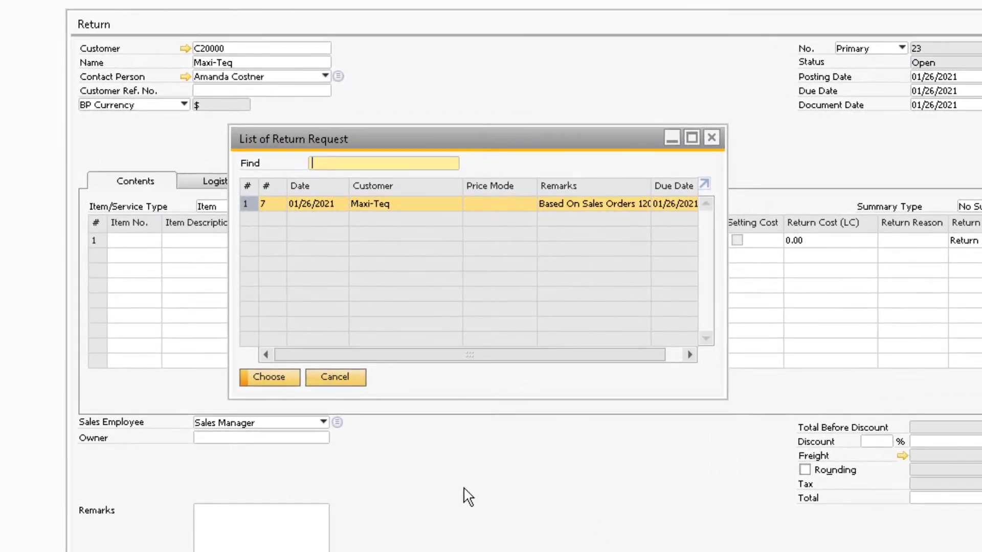
click(273, 374)
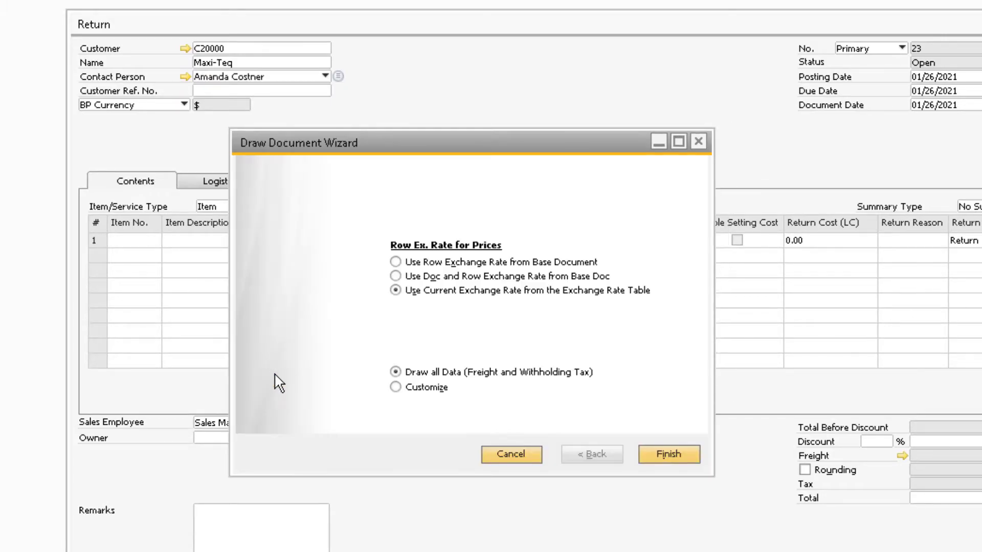
click(672, 452)
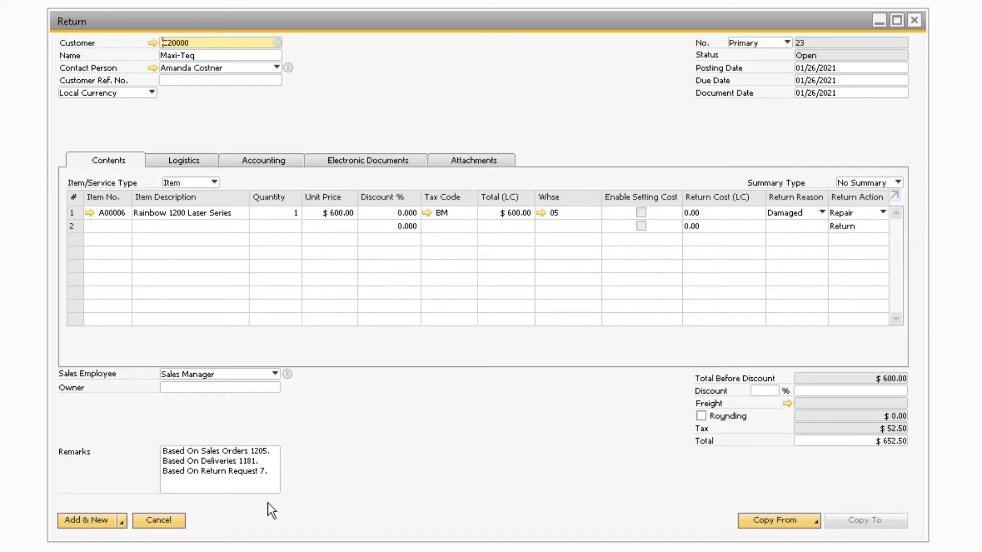
Add return 23 and review the service call's related documents details
click(99, 526)
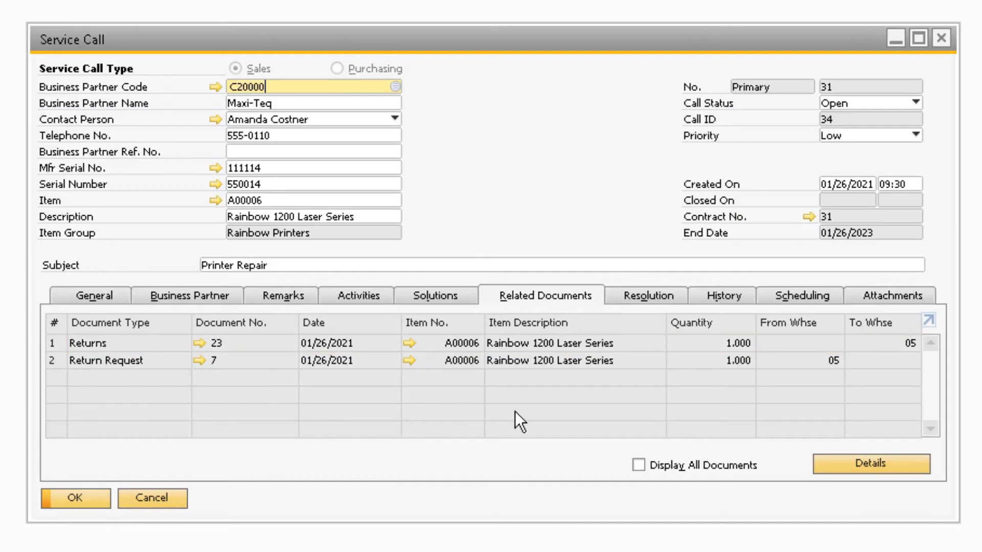
click(870, 464)
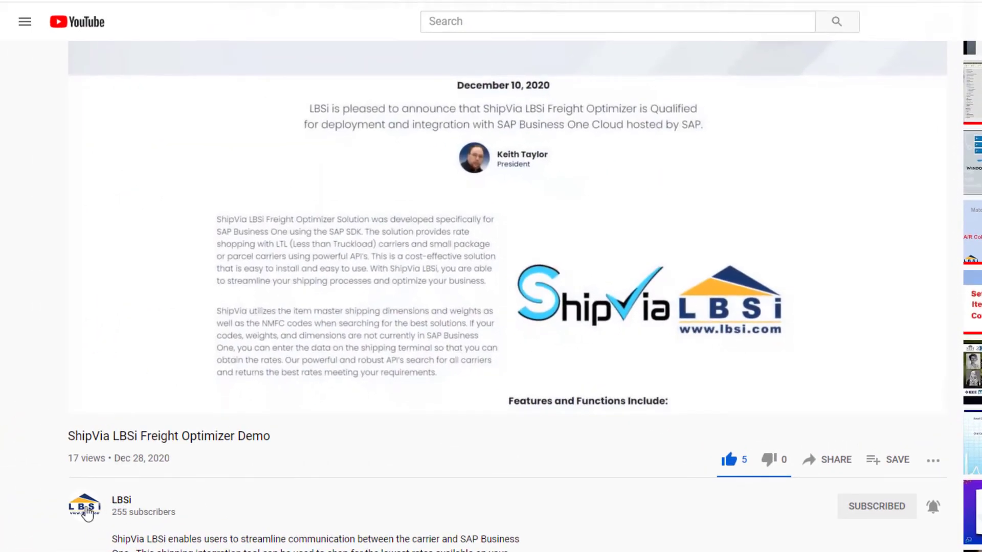
Browse the LBSi channel's uploads, then go to the lbsi.com Contact page
click(87, 509)
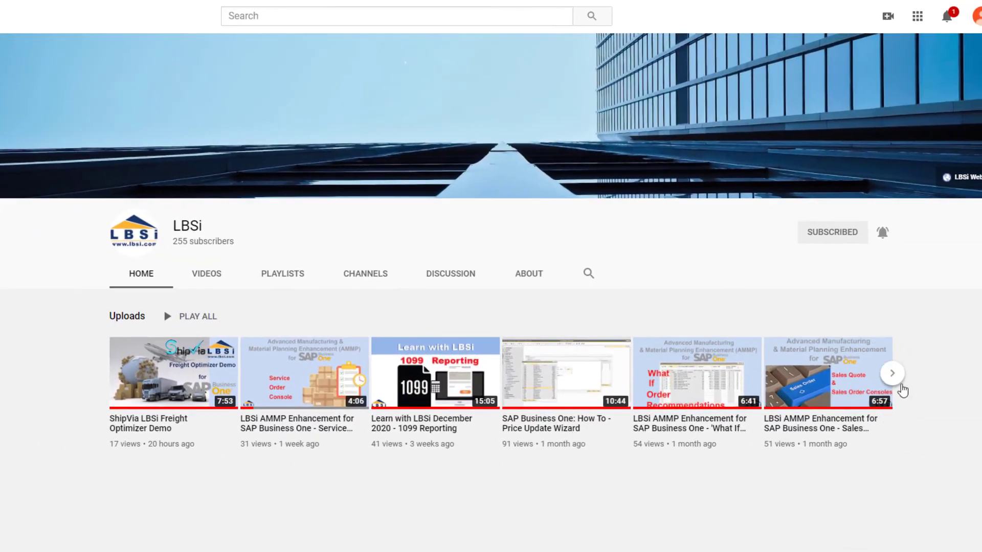
click(895, 375)
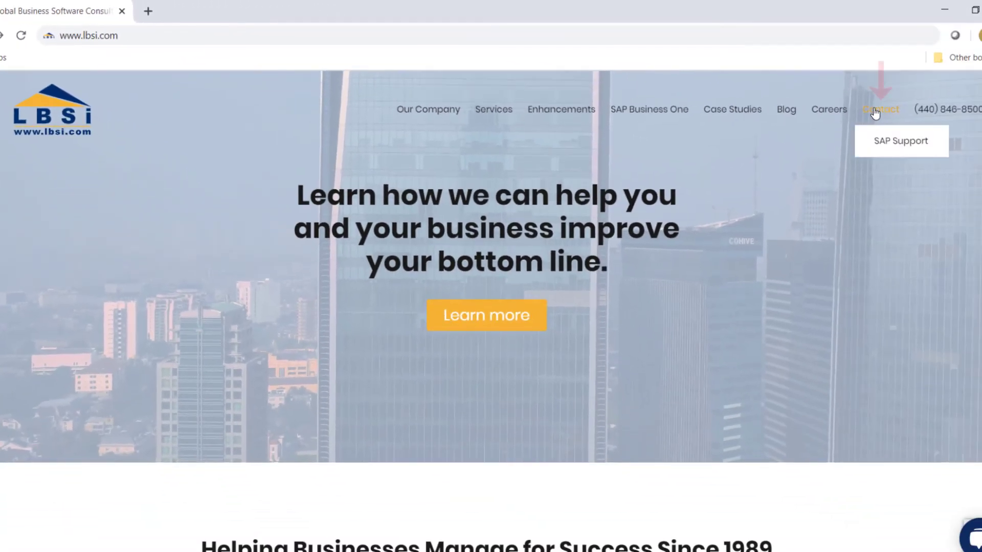
click(876, 112)
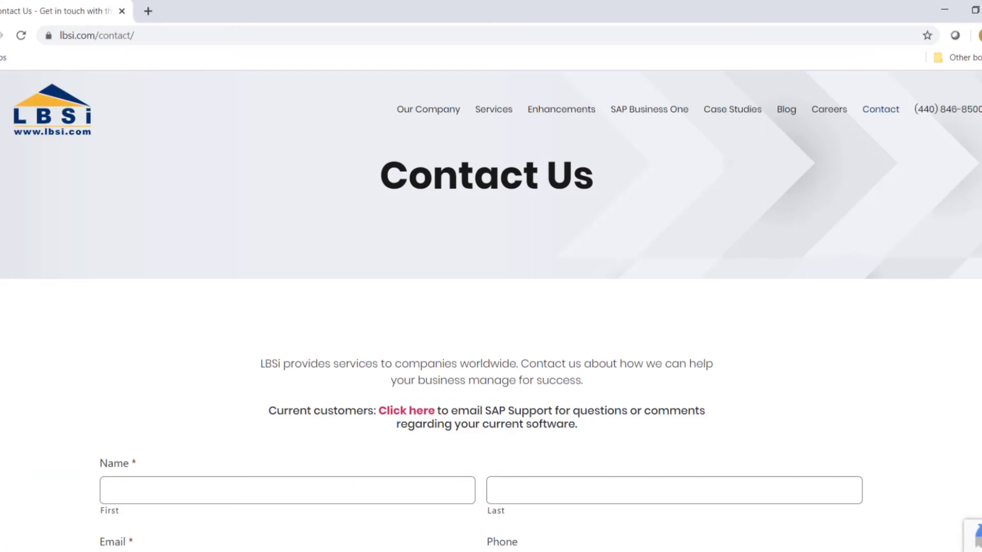
scroll(491, 307, down, 5)
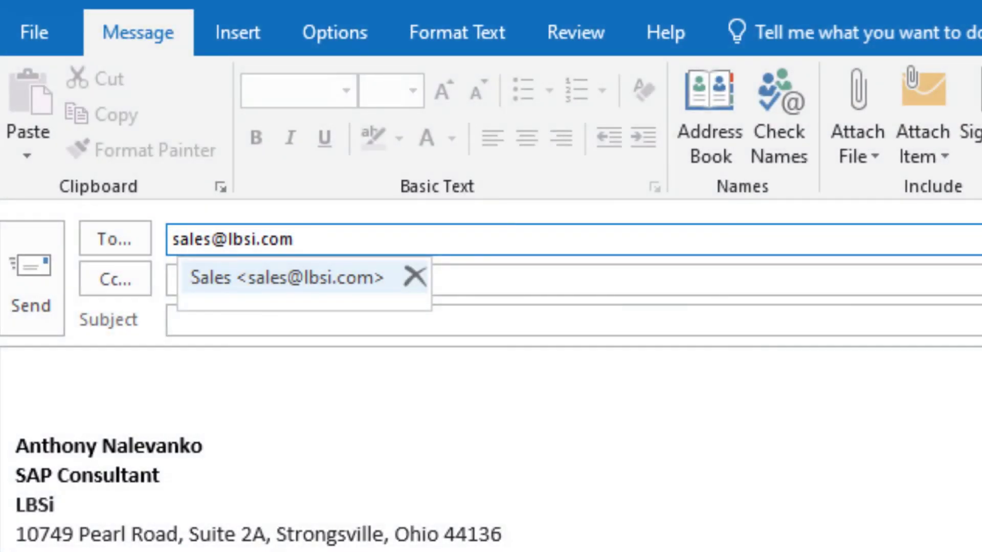